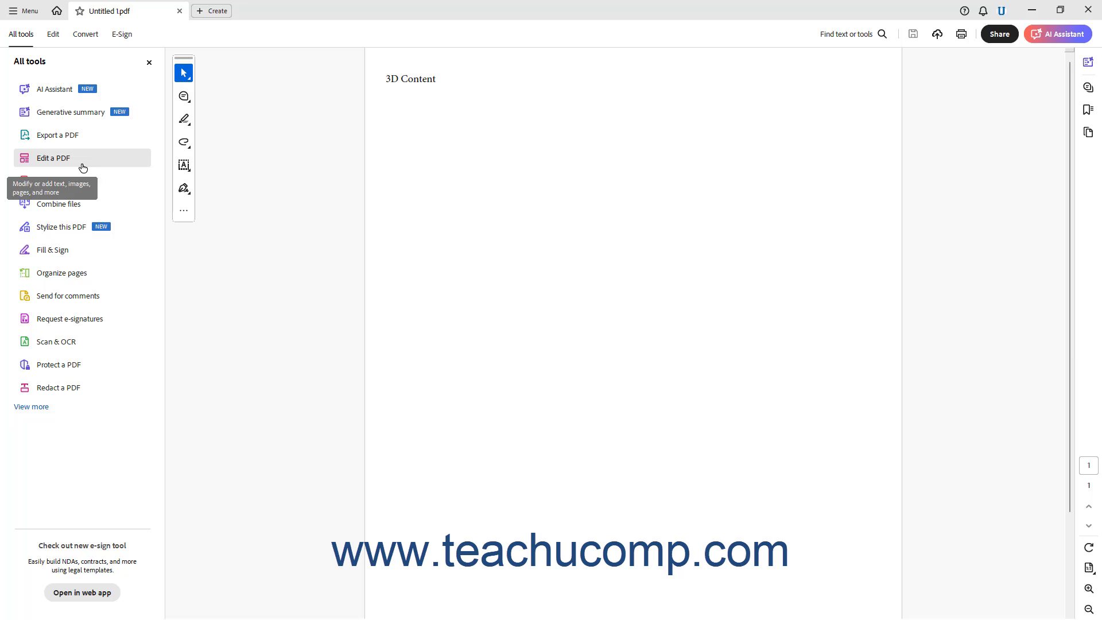
From the Edit tools, expand More under Add Content and choose the 3D media tool.
{"action": "left_click", "coordinate": [58, 36]}
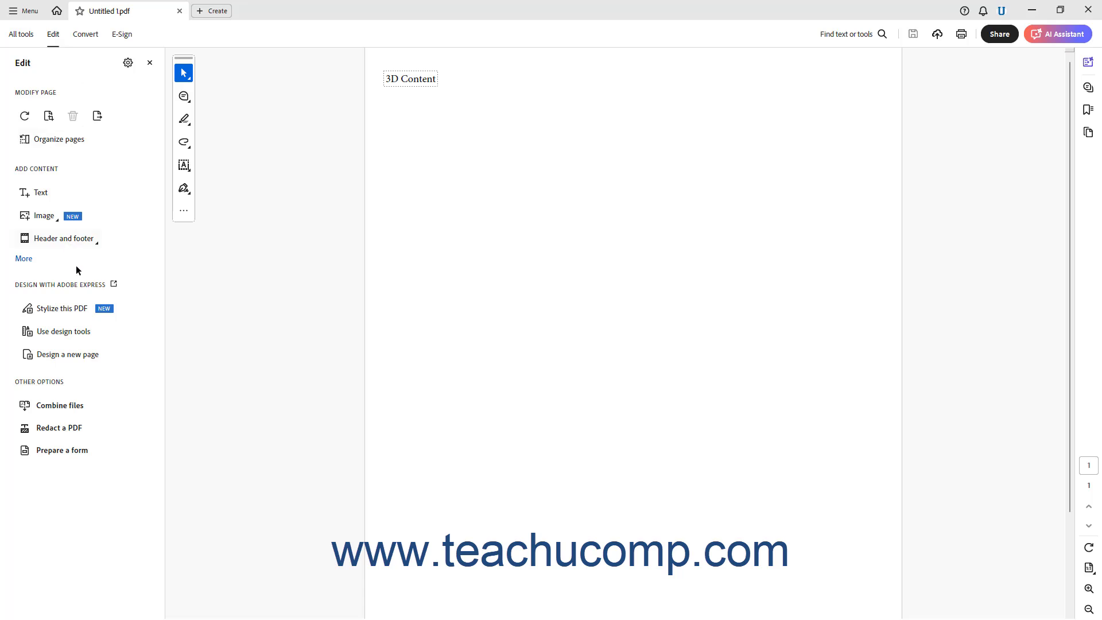
{"action": "left_click", "coordinate": [24, 258]}
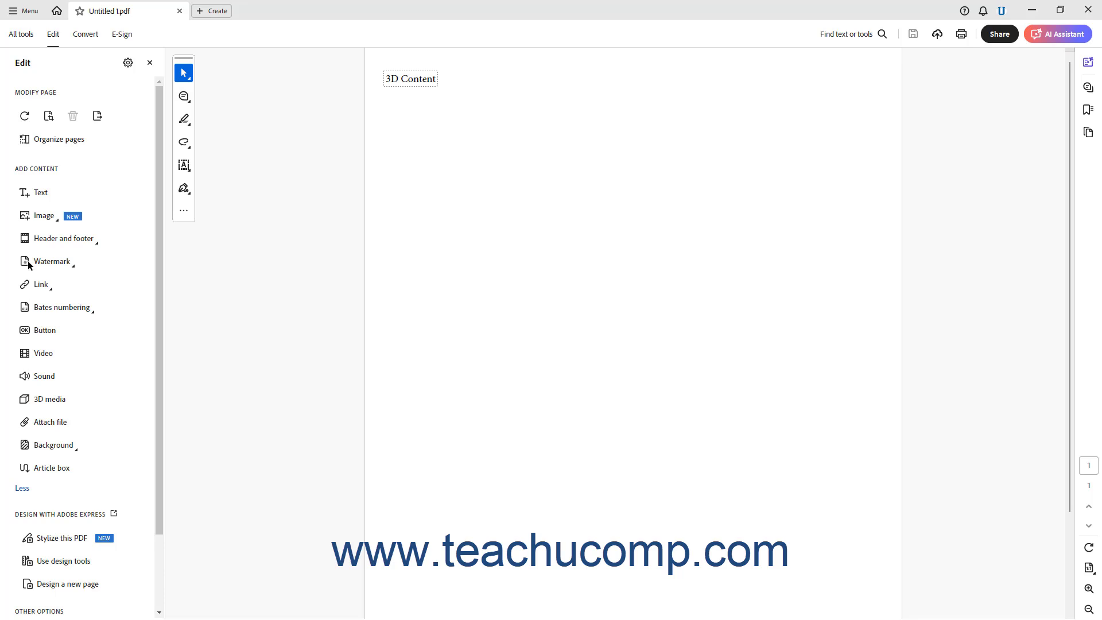
{"action": "left_click", "coordinate": [57, 400]}
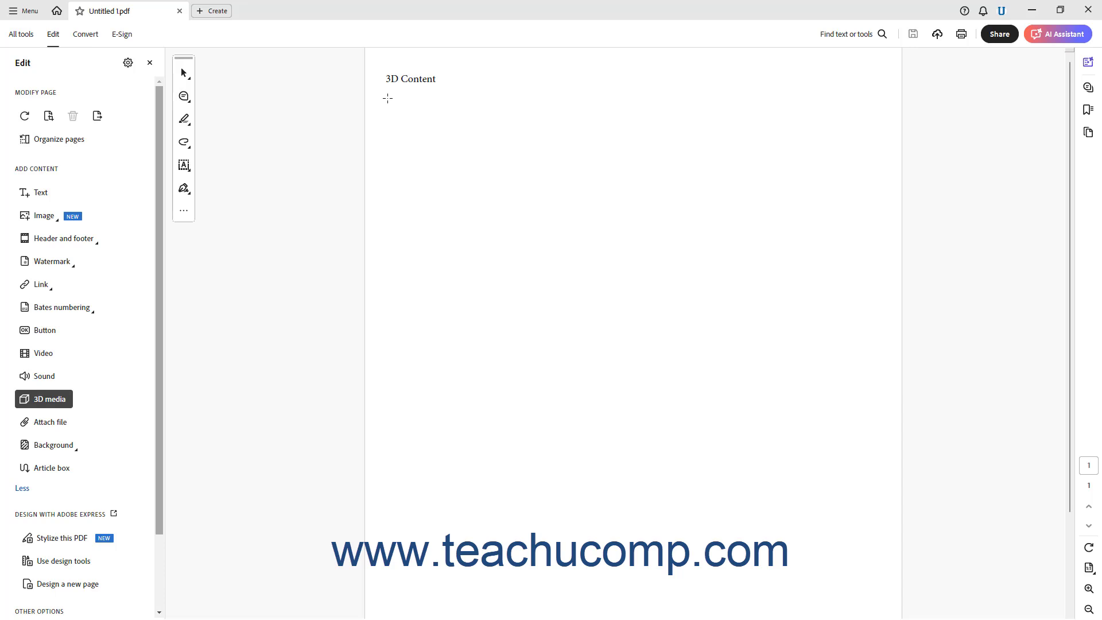
Drag the 3D frame below the heading, then pick sofa_26.u3d from Downloads in Insert 3D.
{"action": "left_click_drag", "start_coordinate": [387, 99], "coordinate": [832, 386]}
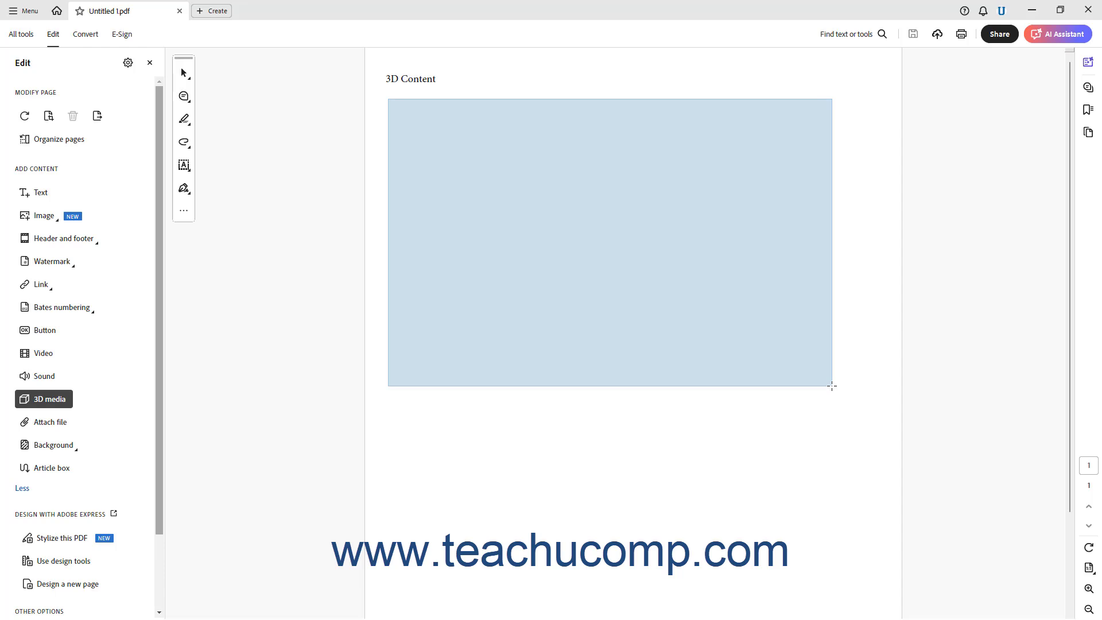
{"action": "left_click_drag", "start_coordinate": [833, 387], "coordinate": [833, 386]}
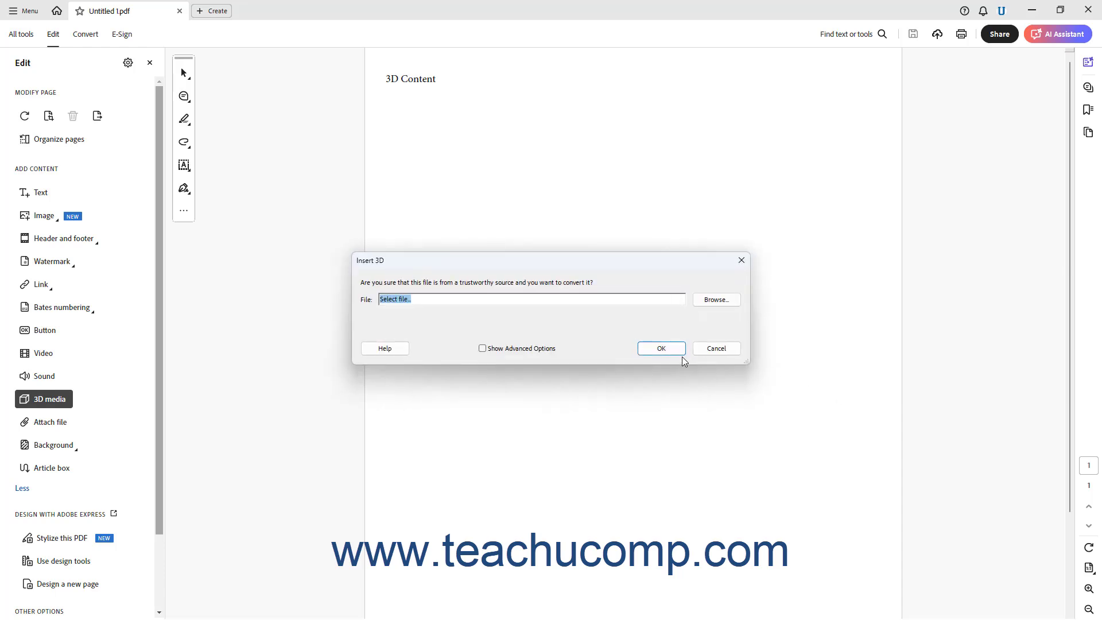
{"action": "left_click", "coordinate": [710, 303]}
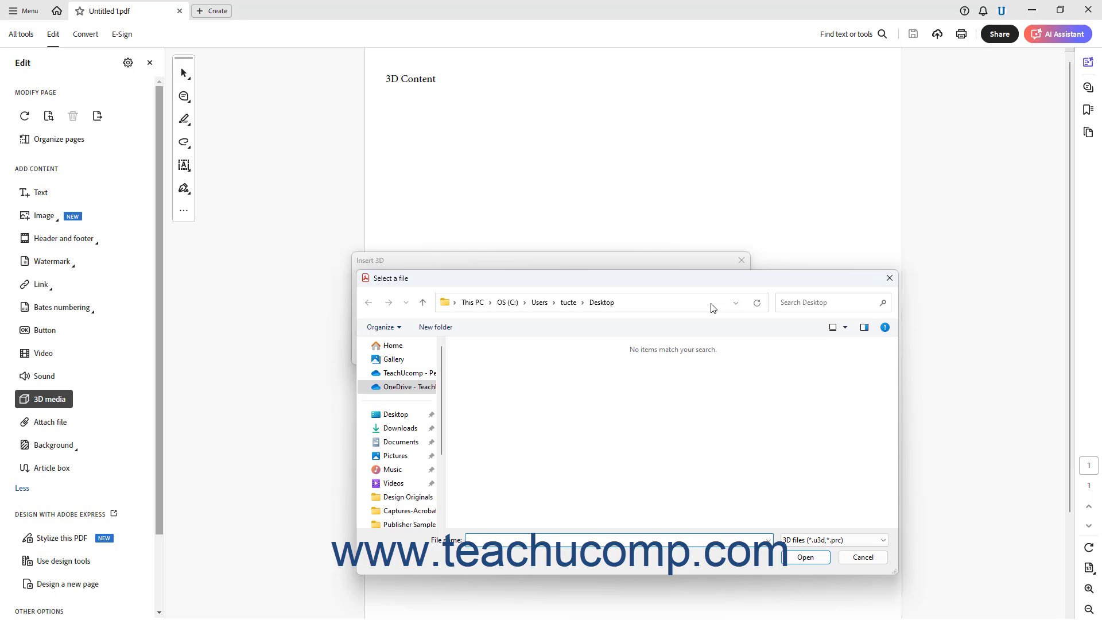
{"action": "left_click", "coordinate": [405, 430]}
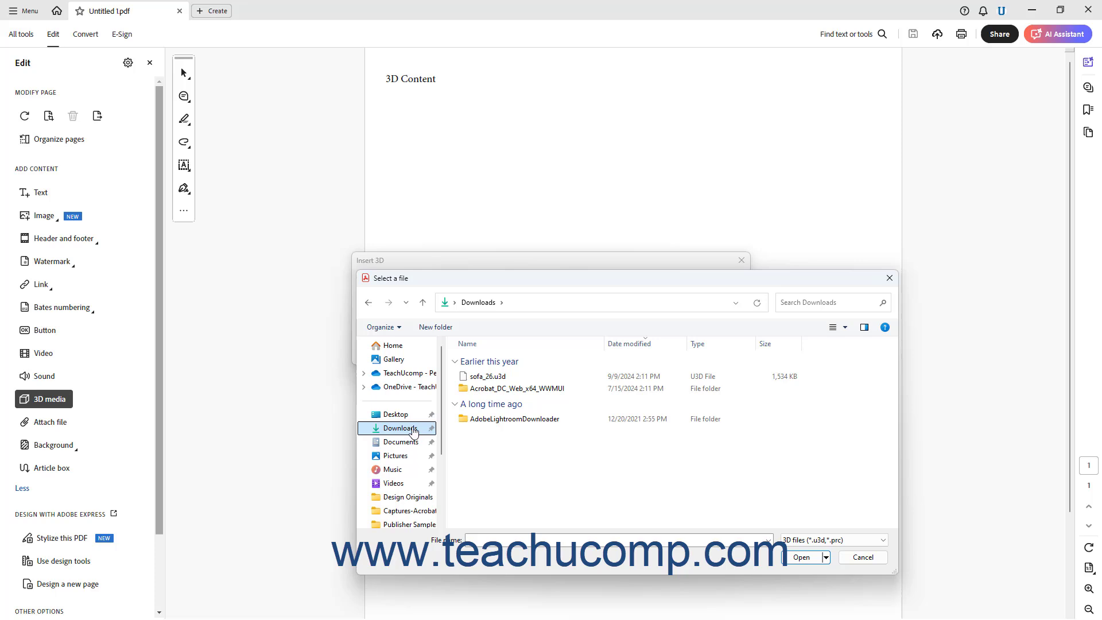
{"action": "left_click", "coordinate": [485, 379]}
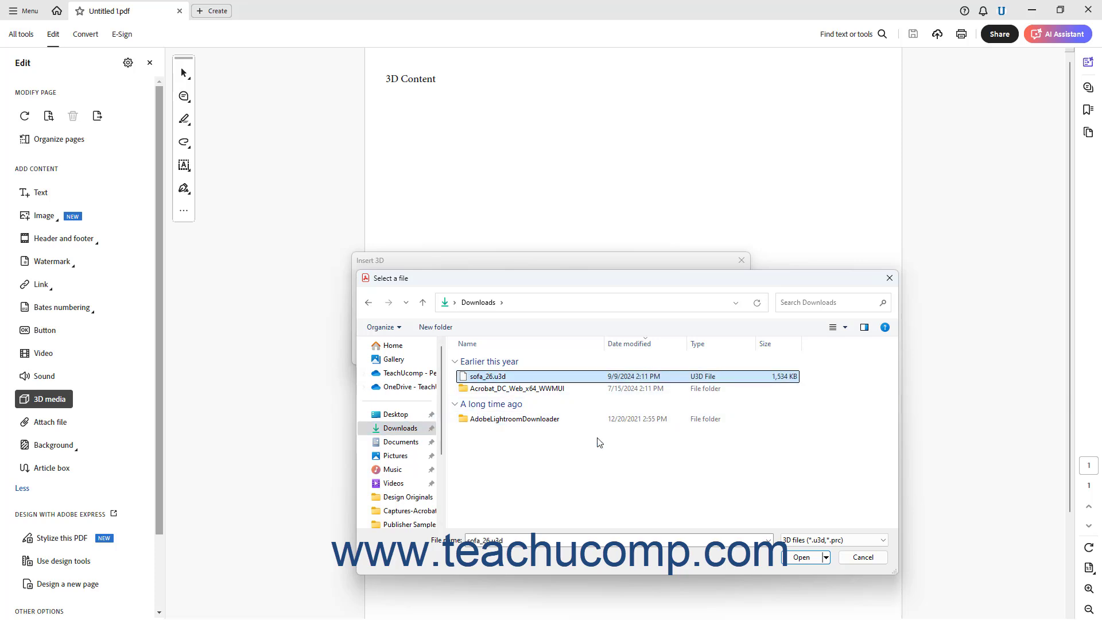
{"action": "left_click", "coordinate": [800, 557]}
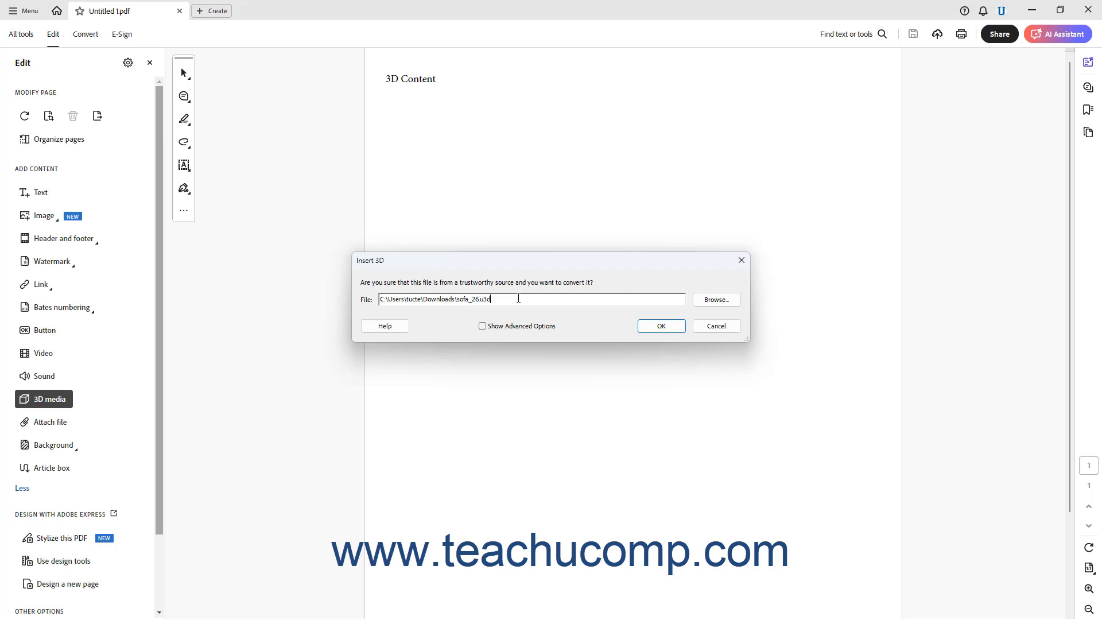
Turn on Show Advanced Options: enable the content when clicked and play it on the page.
{"action": "left_click", "coordinate": [483, 326]}
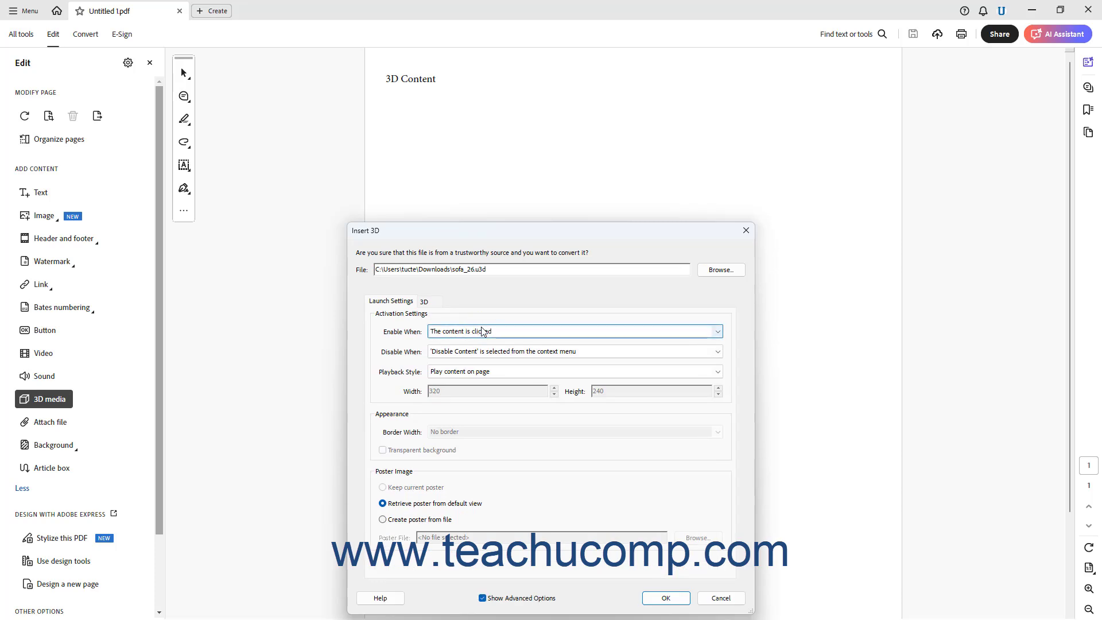
{"action": "left_click", "coordinate": [407, 302]}
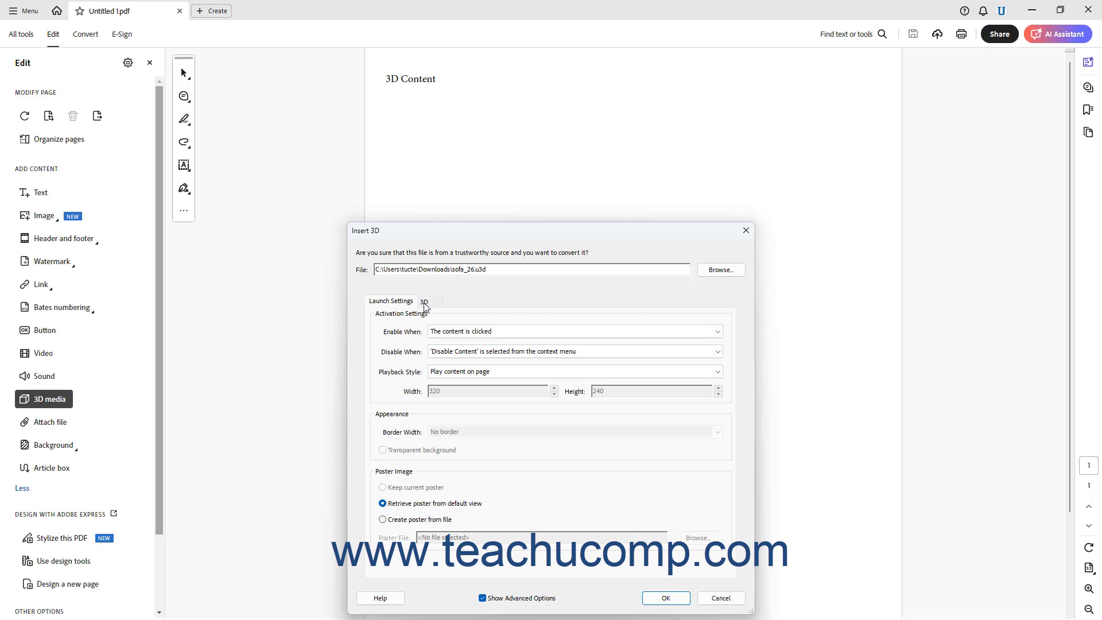
On the 3D tab, give the view a white background and Bright Lights lighting.
{"action": "left_click", "coordinate": [425, 304]}
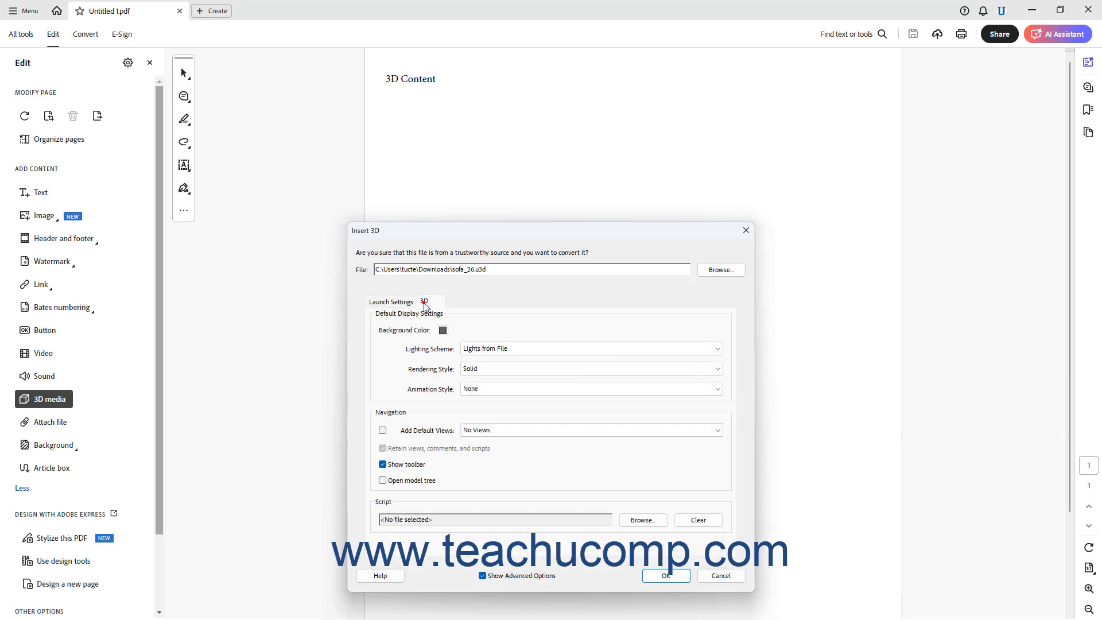
{"action": "left_click", "coordinate": [443, 331]}
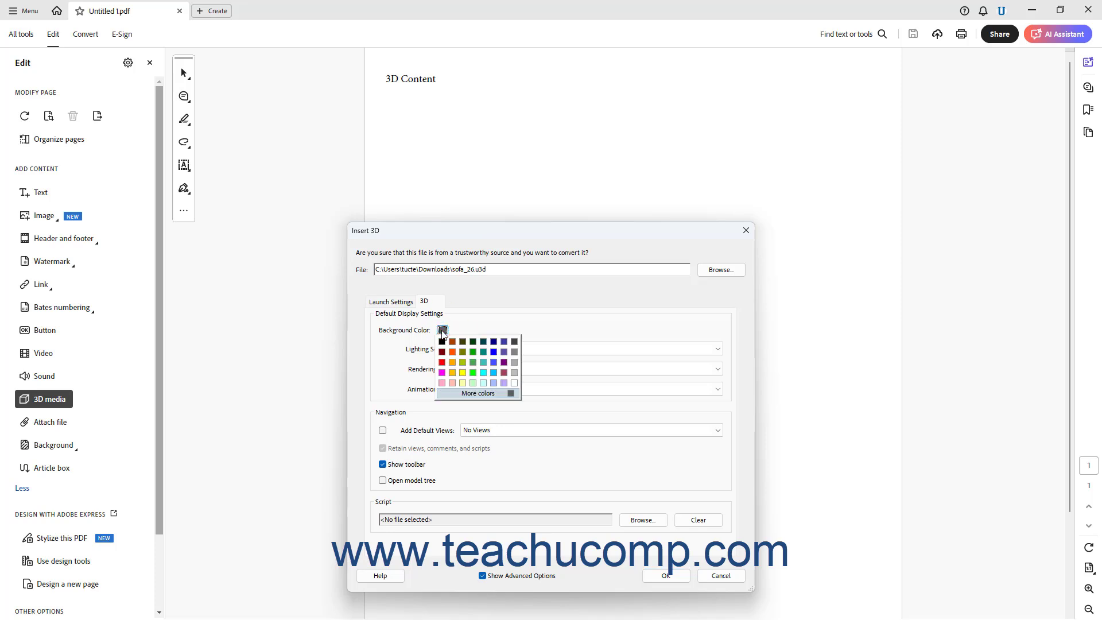
{"action": "left_click", "coordinate": [514, 383]}
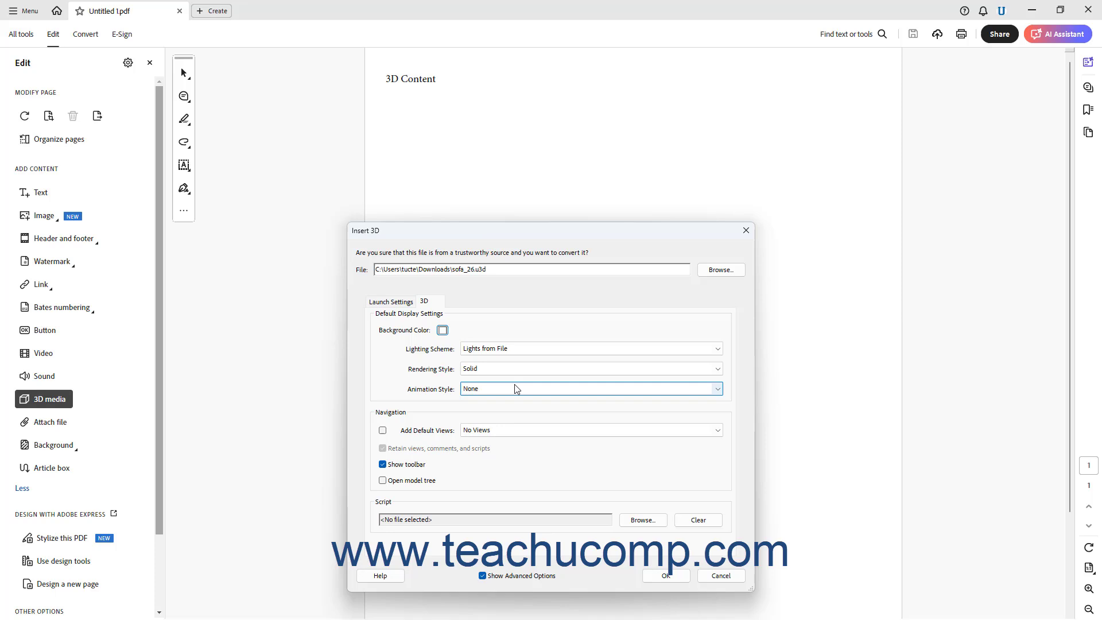
{"action": "left_click", "coordinate": [717, 349]}
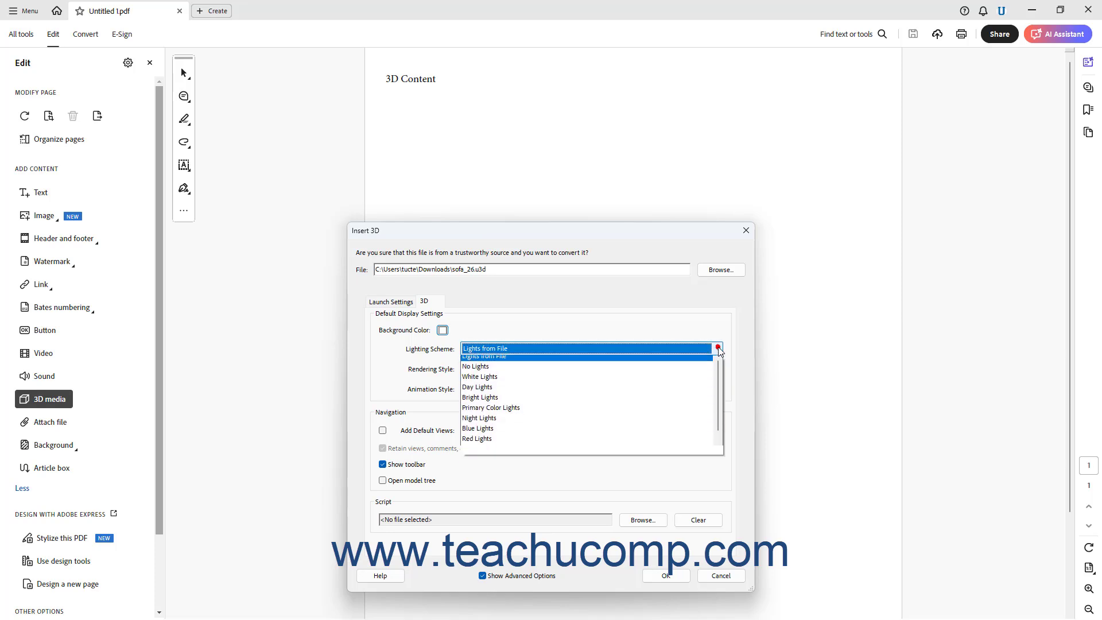
{"action": "left_click", "coordinate": [696, 402]}
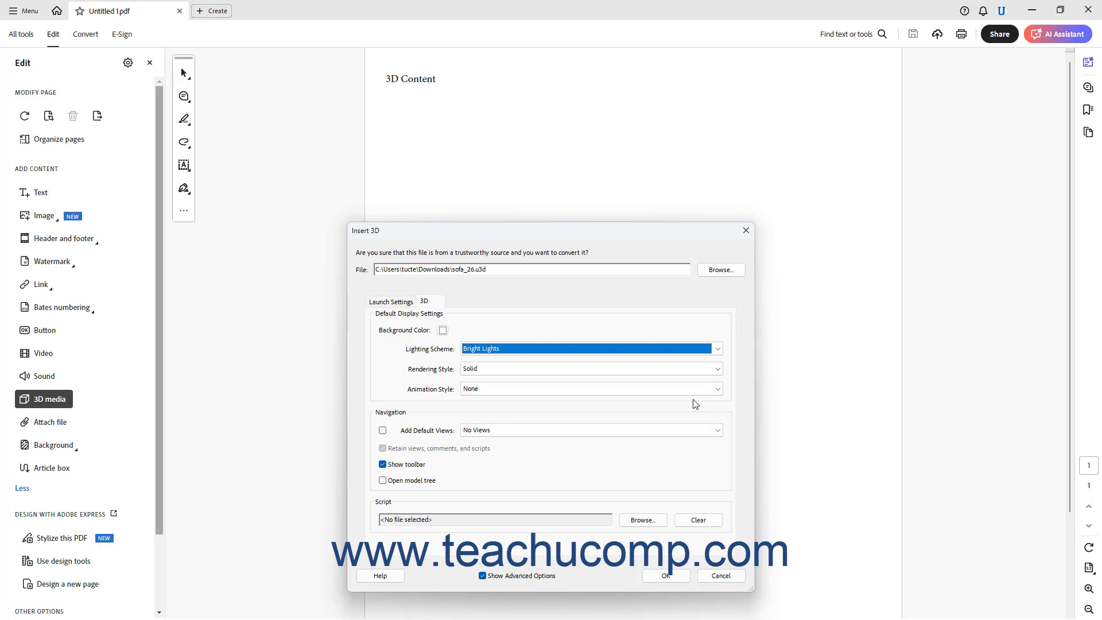
Keep Solid rendering with animation set to None, and enable Add Default Views.
{"action": "left_click", "coordinate": [717, 368]}
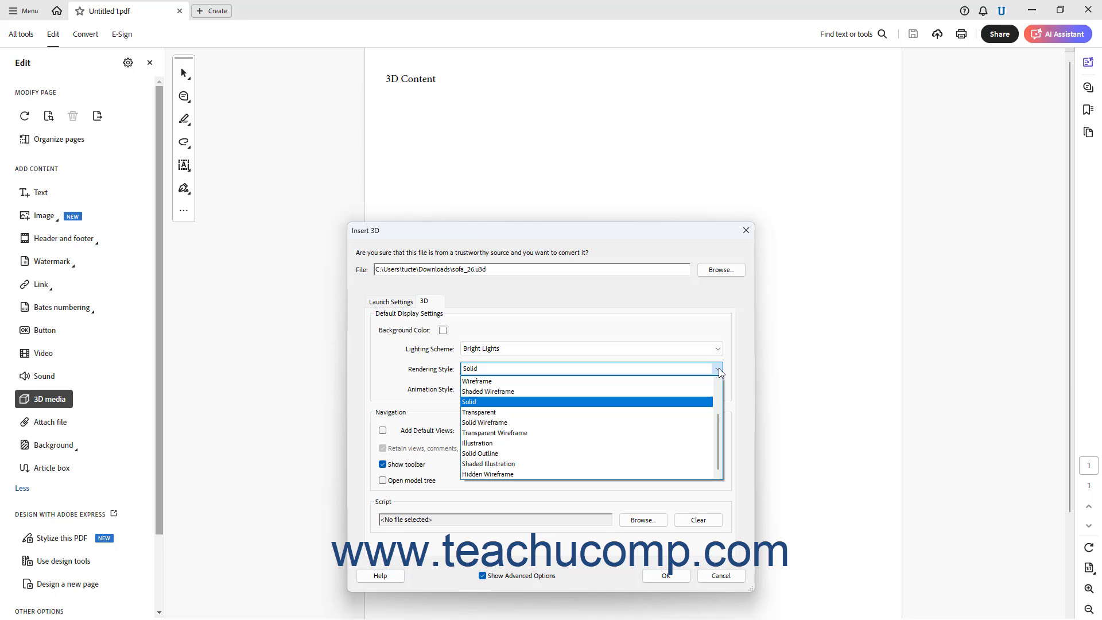
{"action": "left_click", "coordinate": [652, 402]}
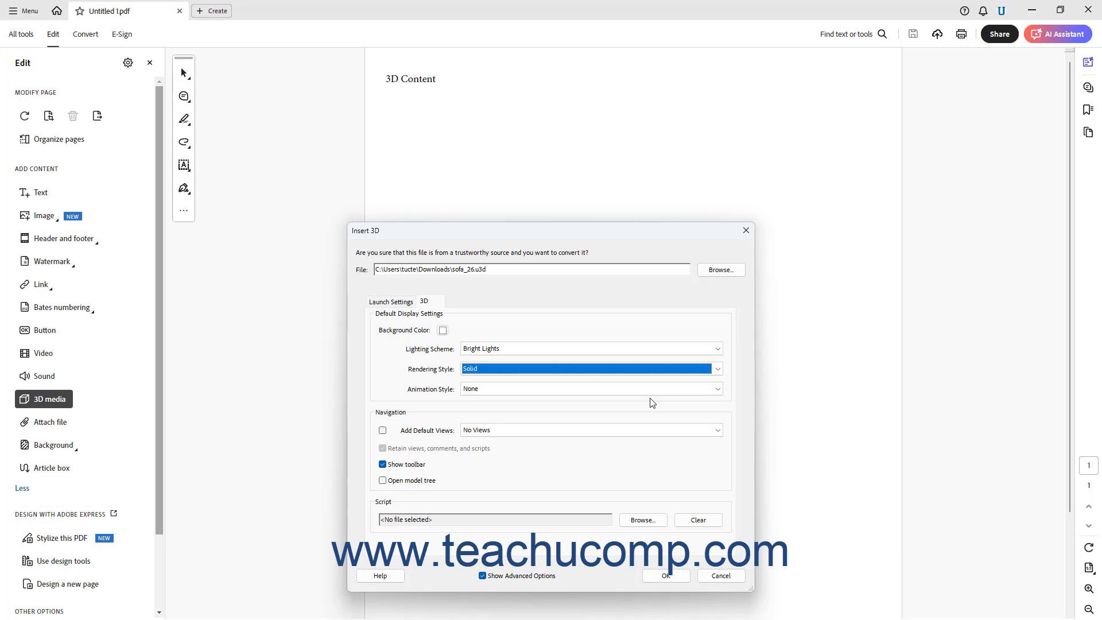
{"action": "left_click", "coordinate": [717, 389]}
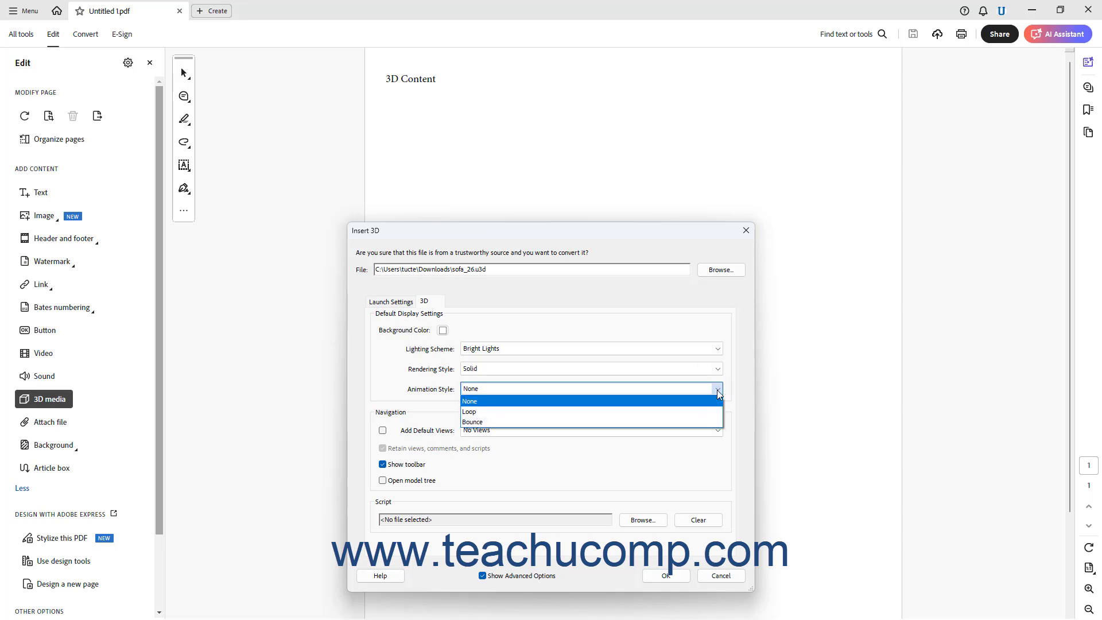
{"action": "left_click", "coordinate": [697, 401]}
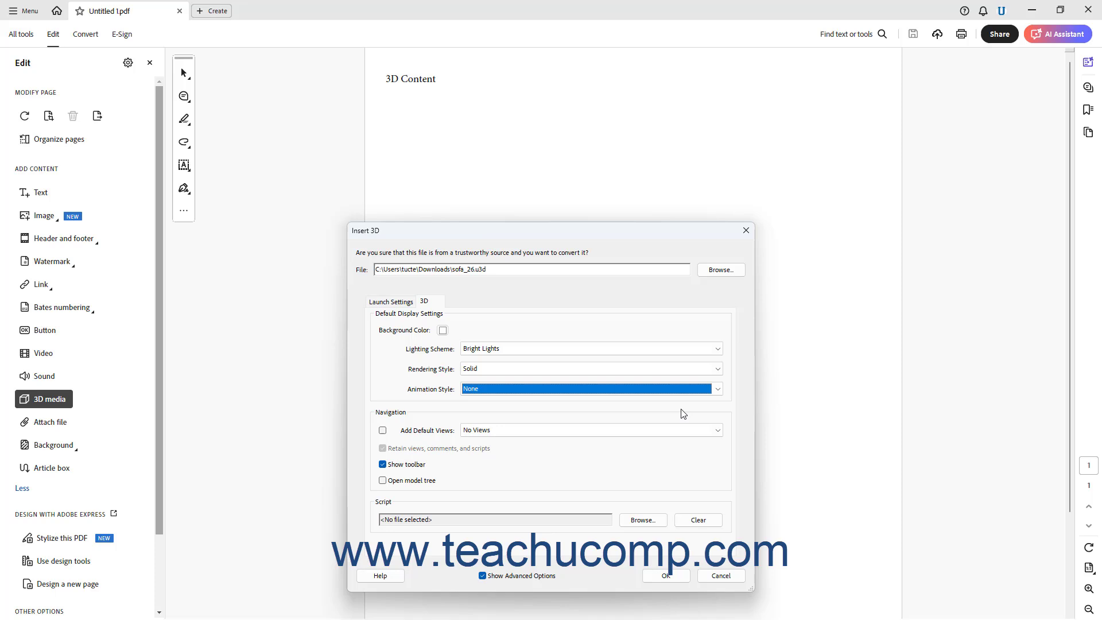
{"action": "left_click", "coordinate": [383, 431]}
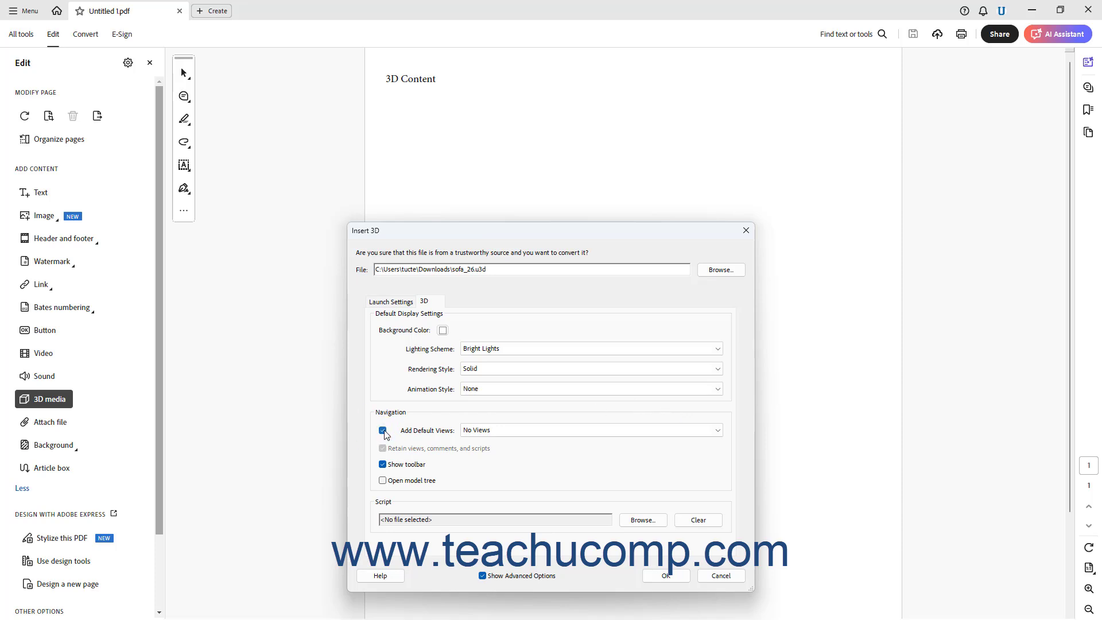
Pick 'Left, Top, Front, Iso (all perspective)' default views and cancel the script file browse.
{"action": "left_click", "coordinate": [717, 431]}
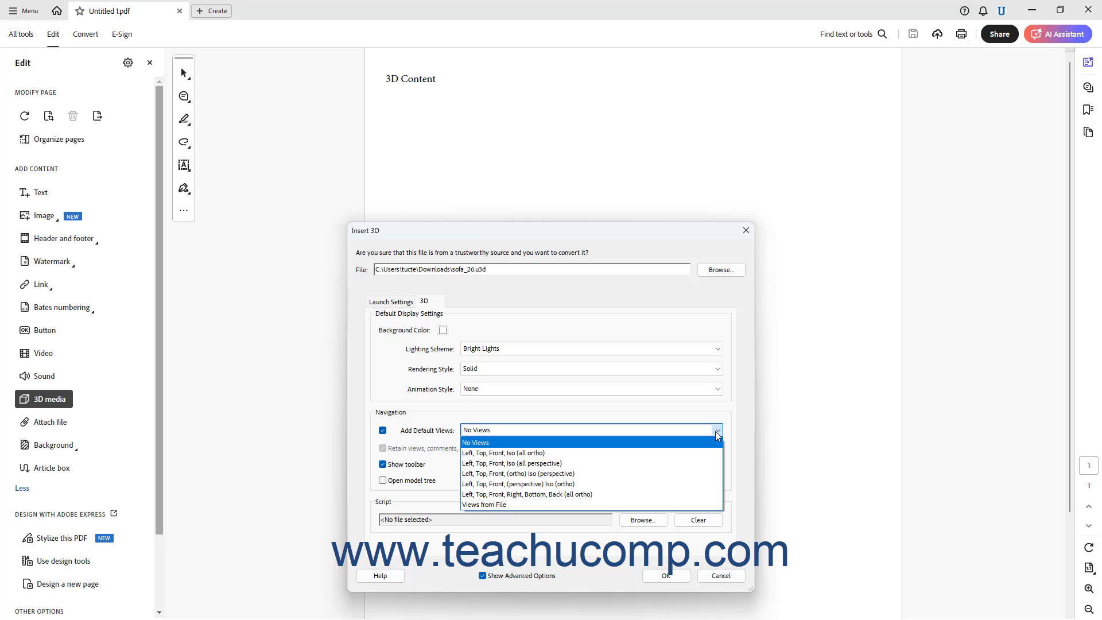
{"action": "left_click", "coordinate": [682, 462]}
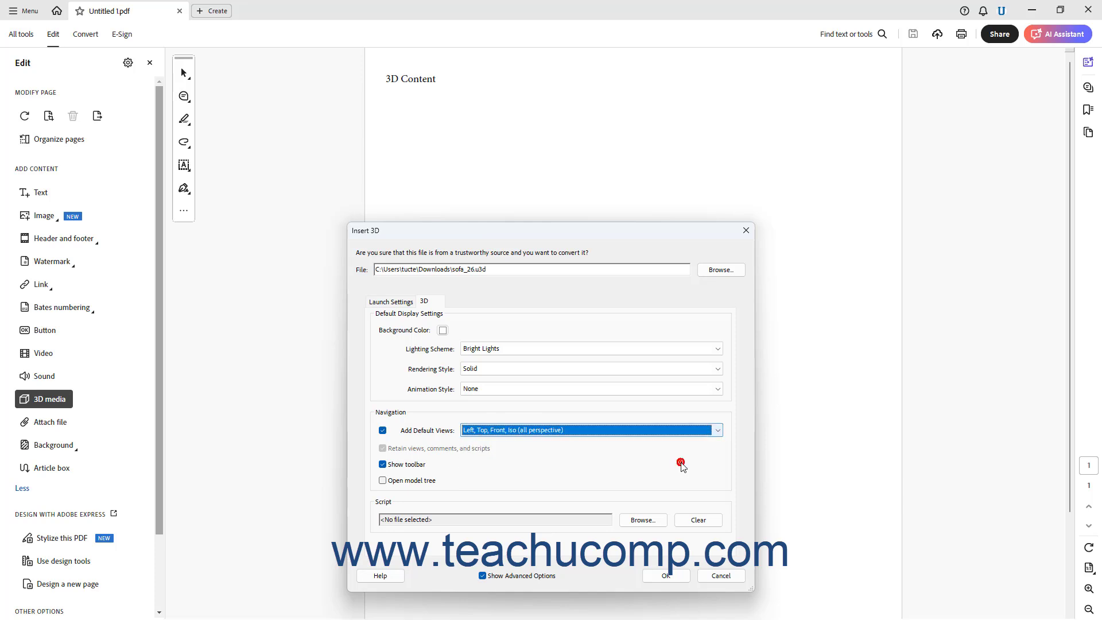
{"action": "left_click", "coordinate": [638, 521]}
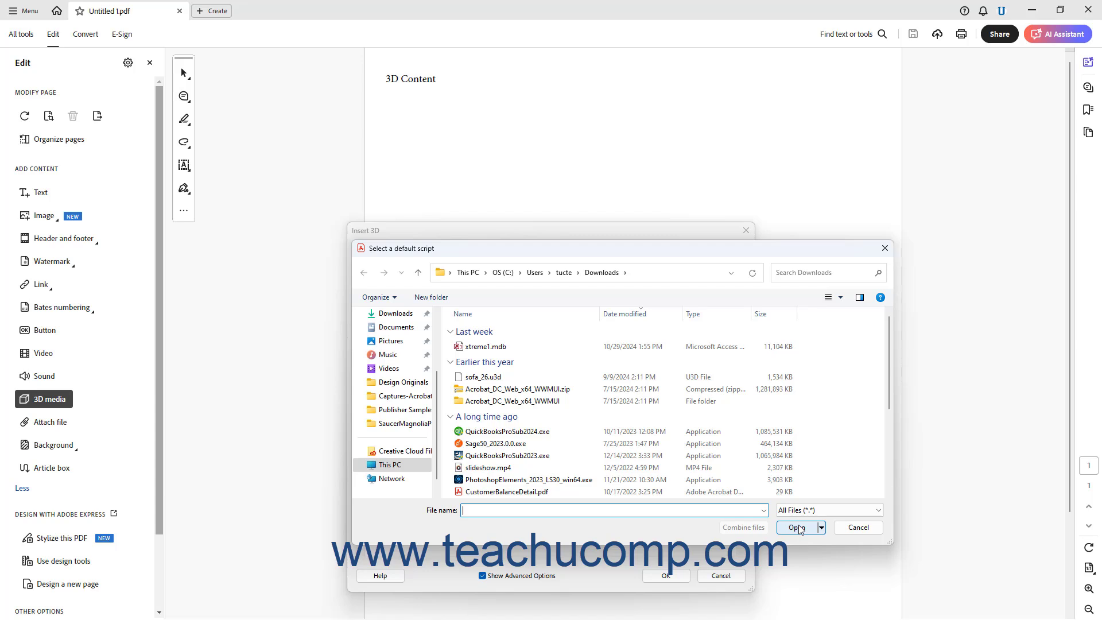
{"action": "left_click", "coordinate": [858, 527]}
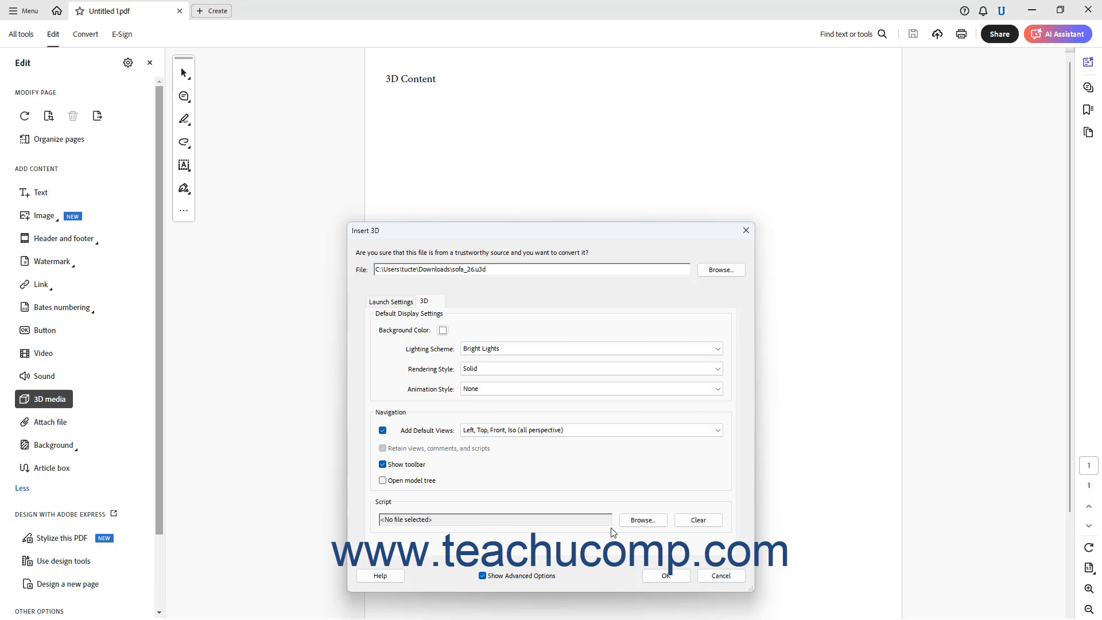
Insert the sofa model with OK and orbit it round to a nearly front-on angle.
{"action": "left_click", "coordinate": [654, 576]}
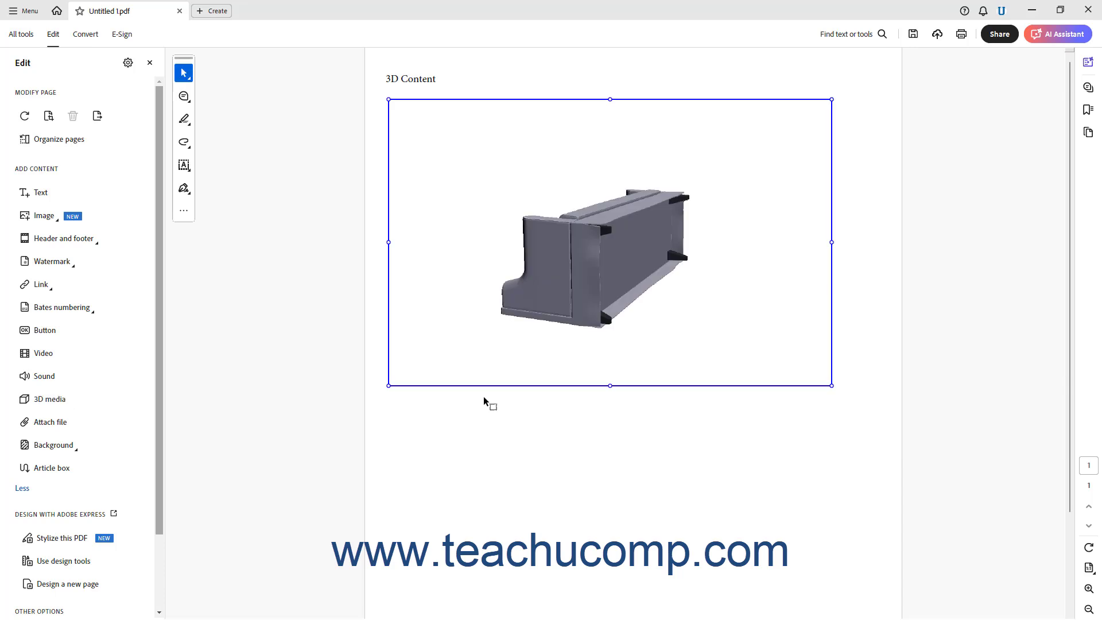
{"action": "left_click", "coordinate": [31, 40]}
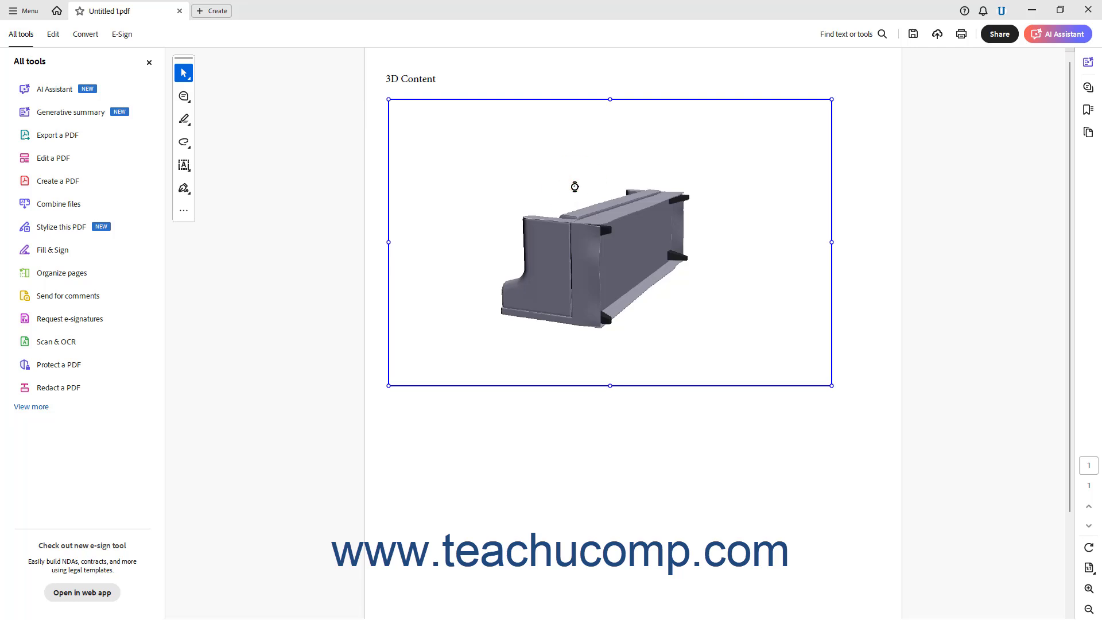
{"action": "left_click_drag", "start_coordinate": [622, 214], "coordinate": [560, 323]}
{"action": "left_click_drag", "start_coordinate": [701, 183], "coordinate": [766, 233]}
{"action": "left_click_drag", "start_coordinate": [483, 276], "coordinate": [535, 240]}
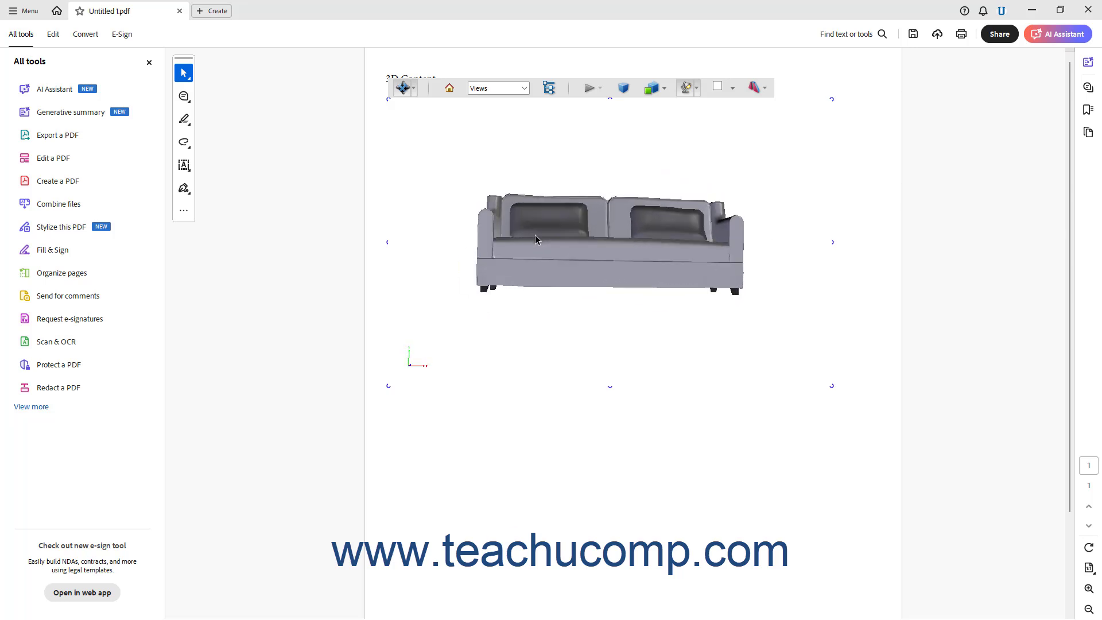
Switch the sofa to the Front preset view, then to the Top view.
{"action": "left_click", "coordinate": [529, 87]}
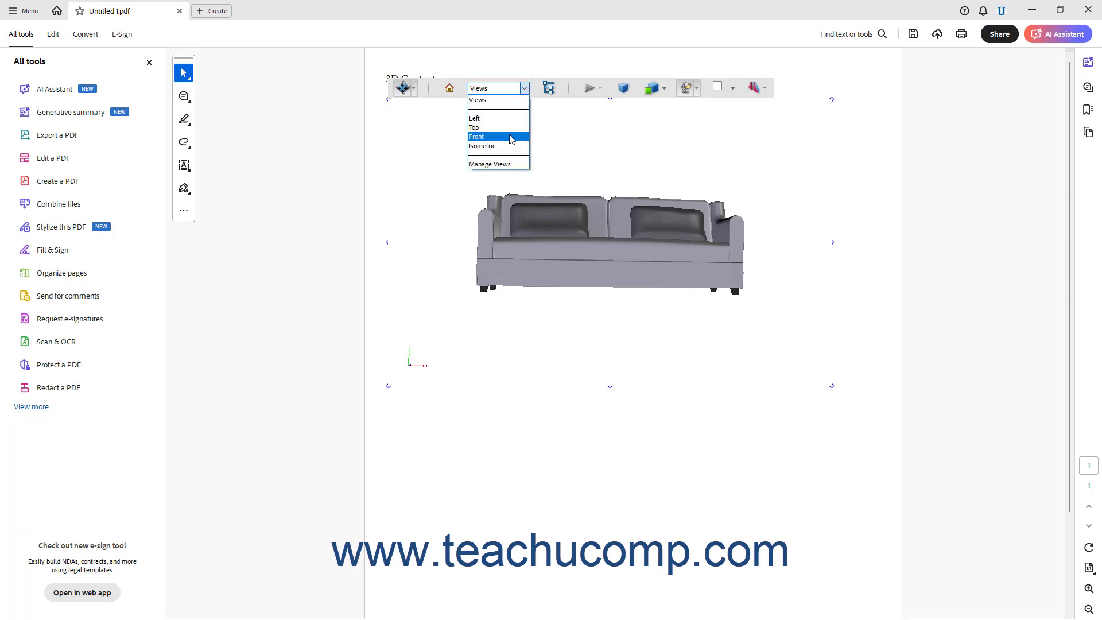
{"action": "left_click", "coordinate": [511, 138]}
{"action": "left_click", "coordinate": [526, 87]}
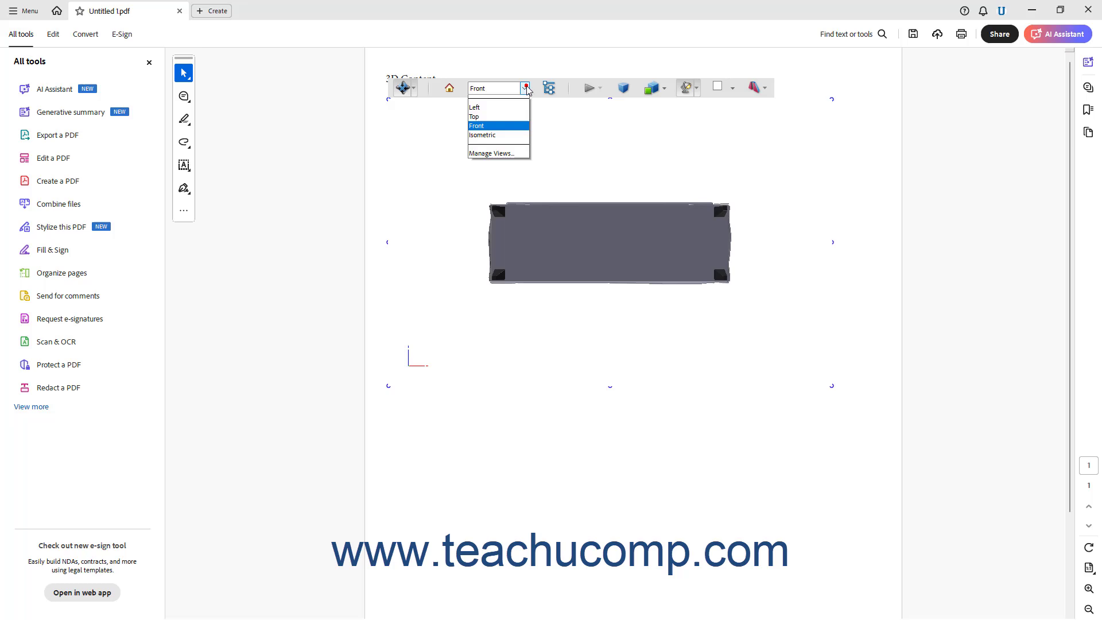
{"action": "left_click", "coordinate": [509, 130]}
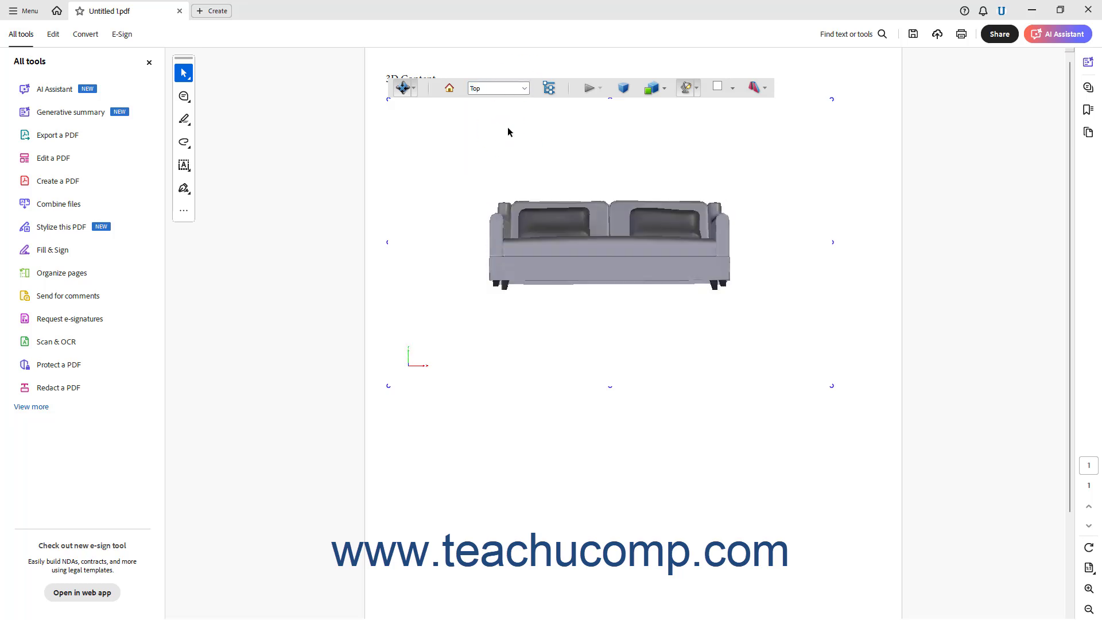
With the 3D media tool, select the sofa's frame and drag it further down the page.
{"action": "left_click", "coordinate": [54, 34]}
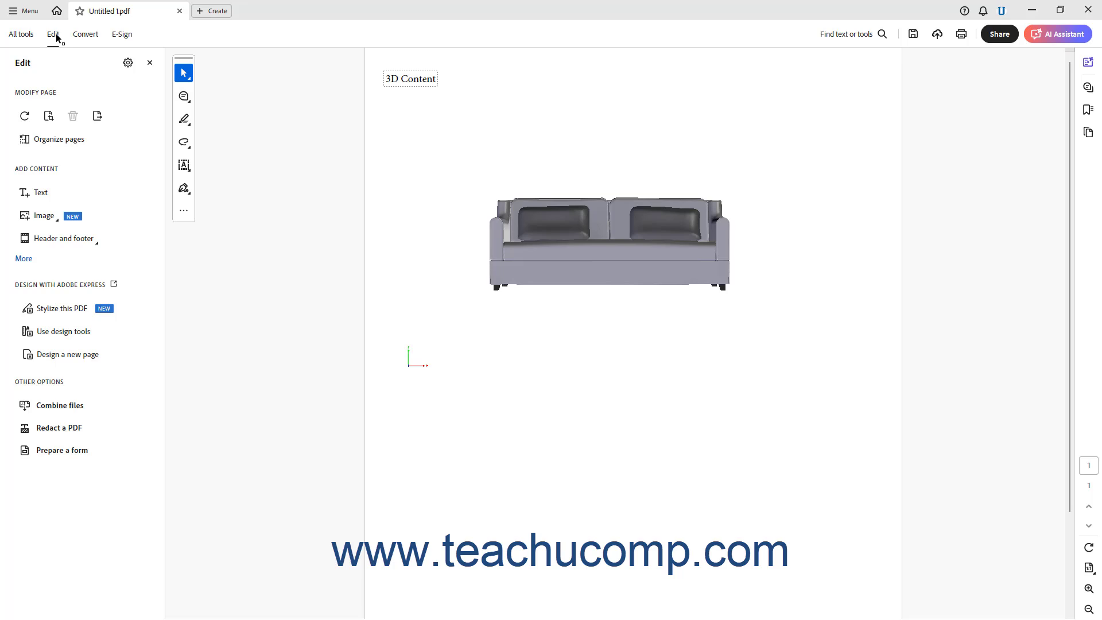
{"action": "left_click", "coordinate": [25, 259]}
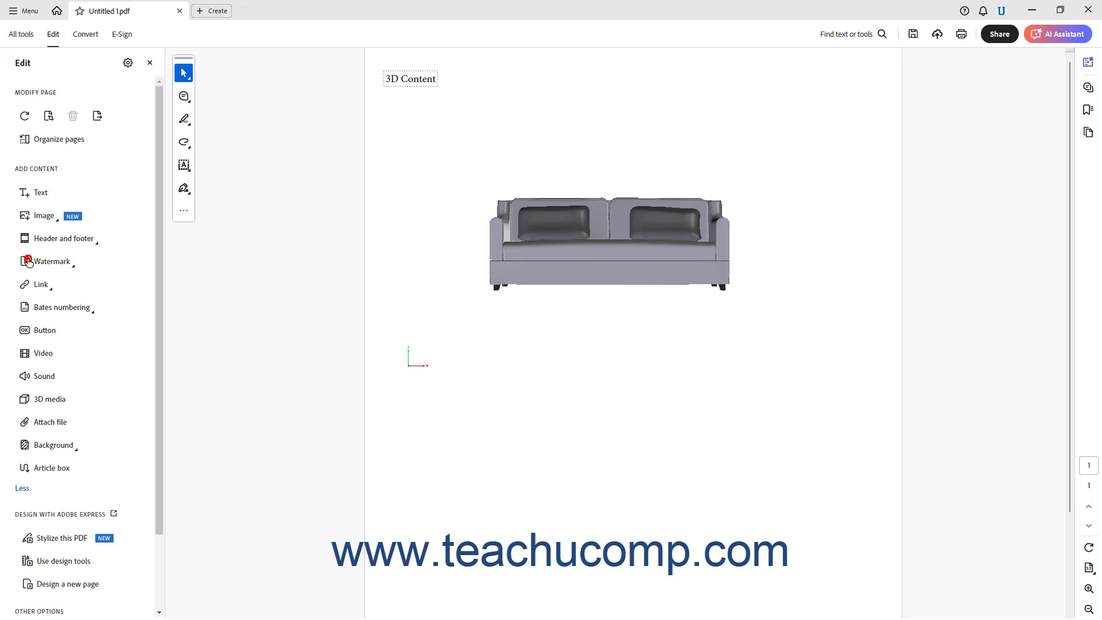
{"action": "left_click", "coordinate": [49, 401]}
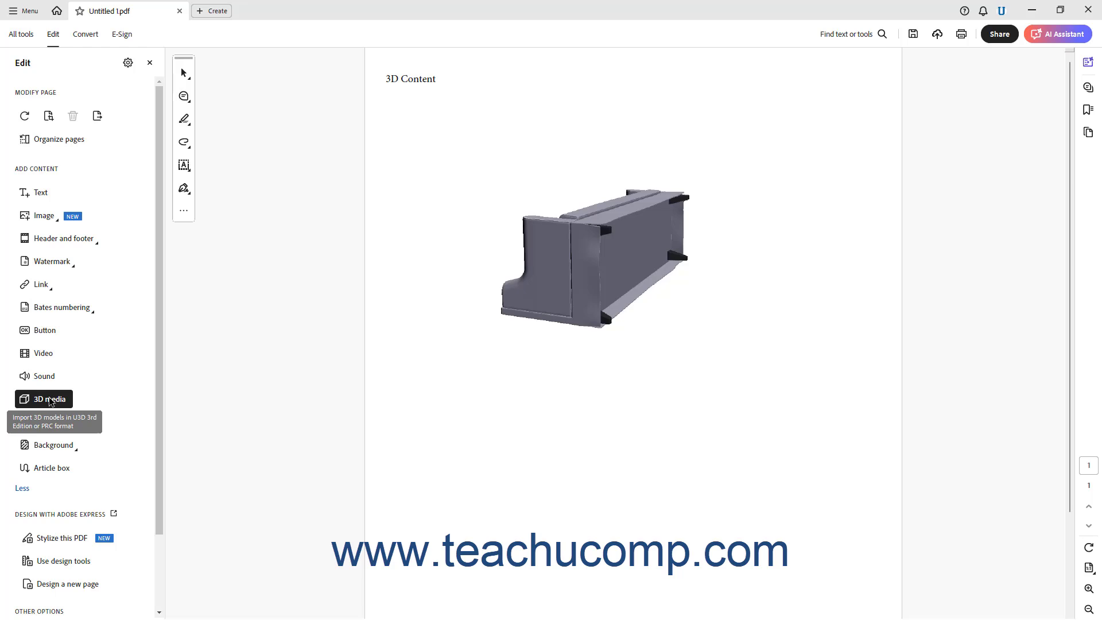
{"action": "left_click", "coordinate": [576, 274]}
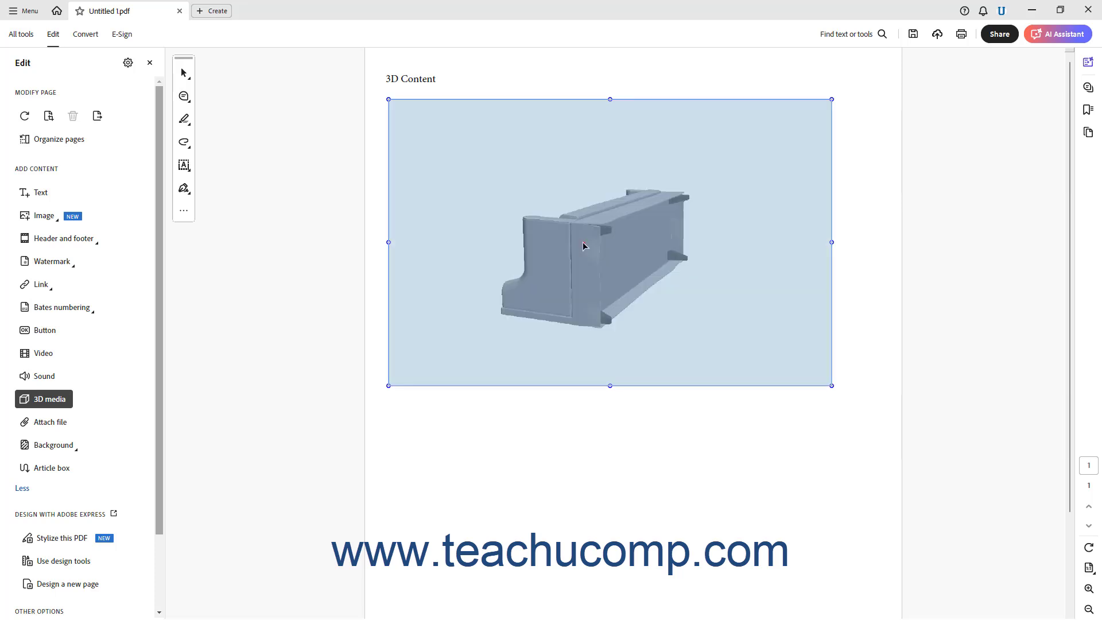
{"action": "left_click_drag", "start_coordinate": [584, 242], "coordinate": [582, 339]}
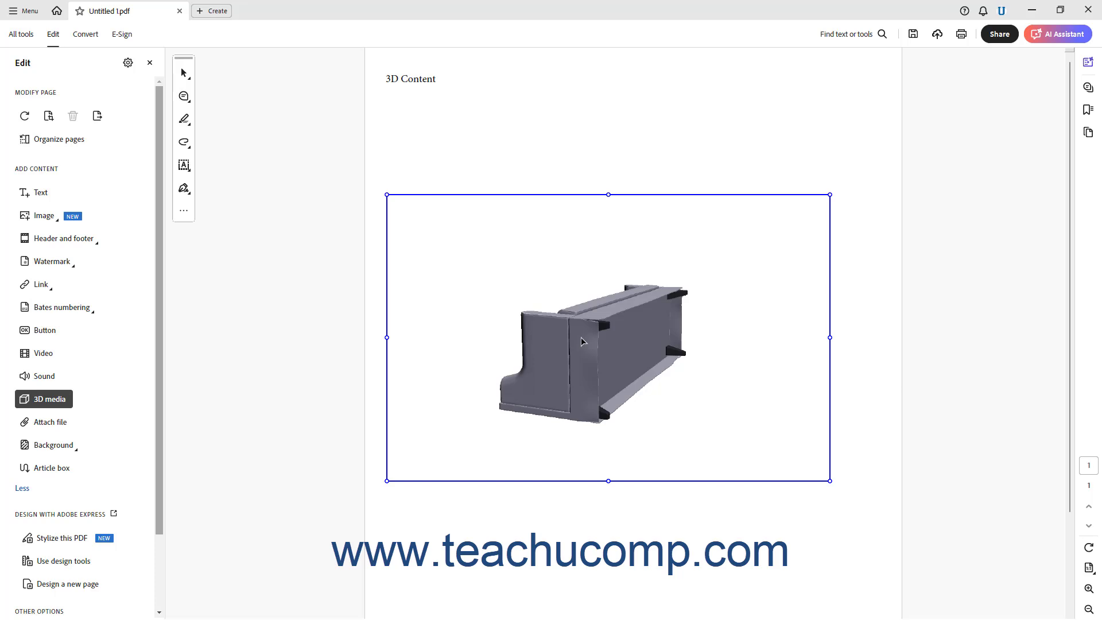
{"action": "right_click", "coordinate": [581, 337]}
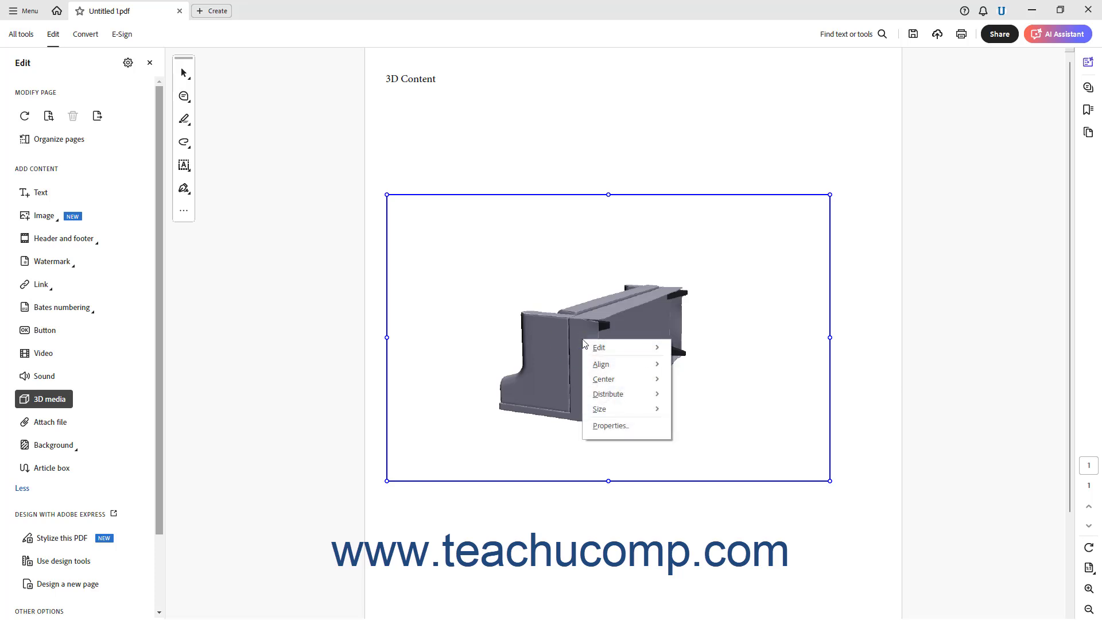
{"action": "left_click", "coordinate": [607, 426]}
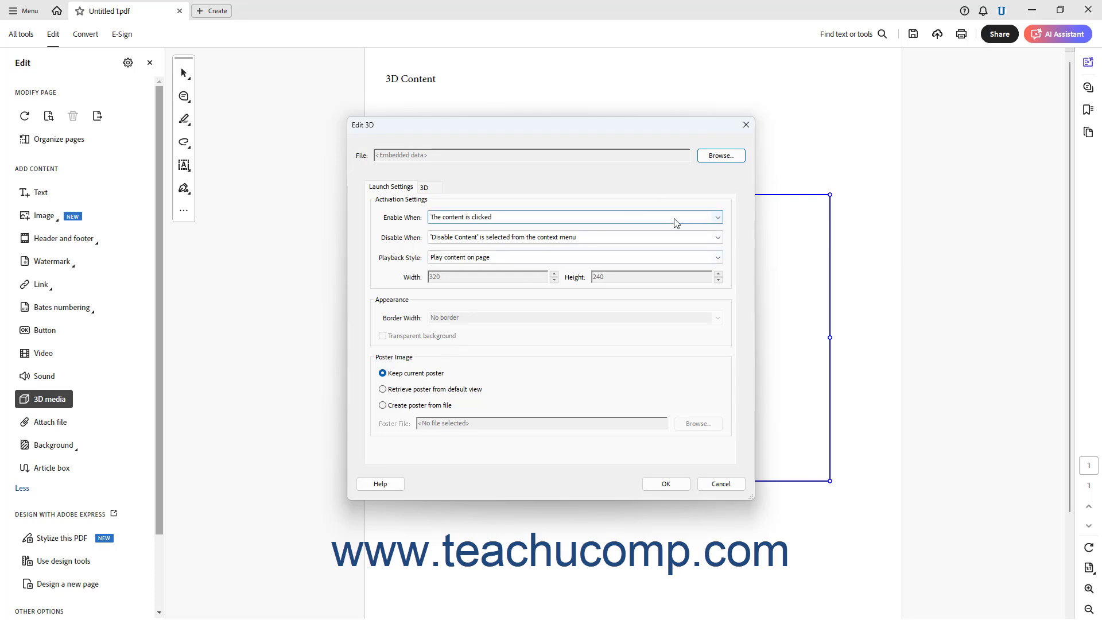
{"action": "left_click", "coordinate": [721, 483]}
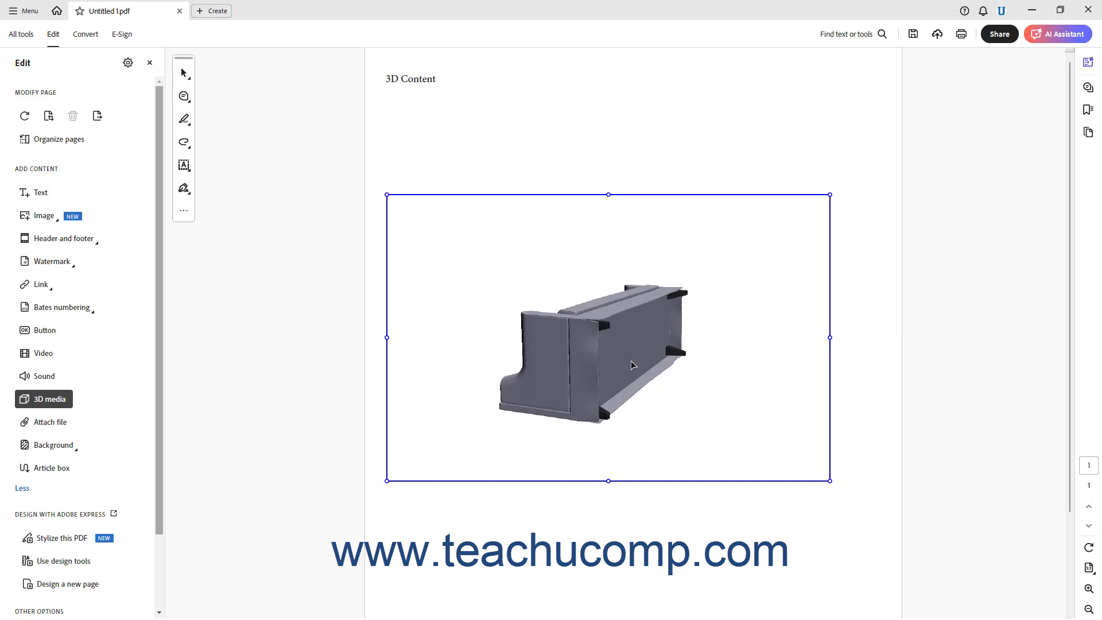
Press Delete to remove the selected sofa 3D frame.
{"action": "key", "text": "Delete"}
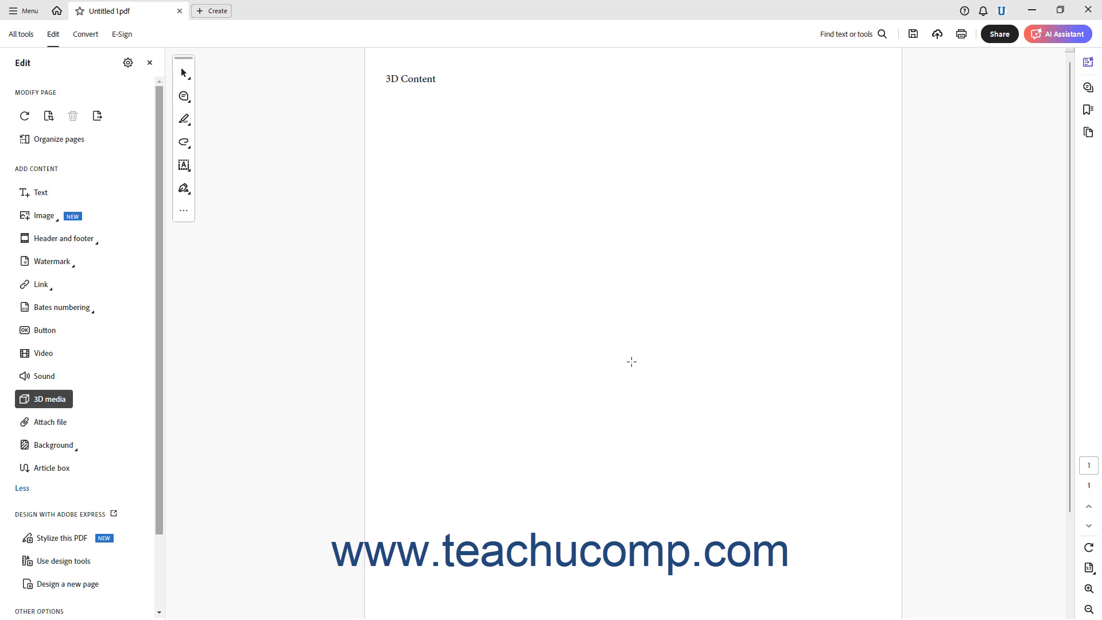